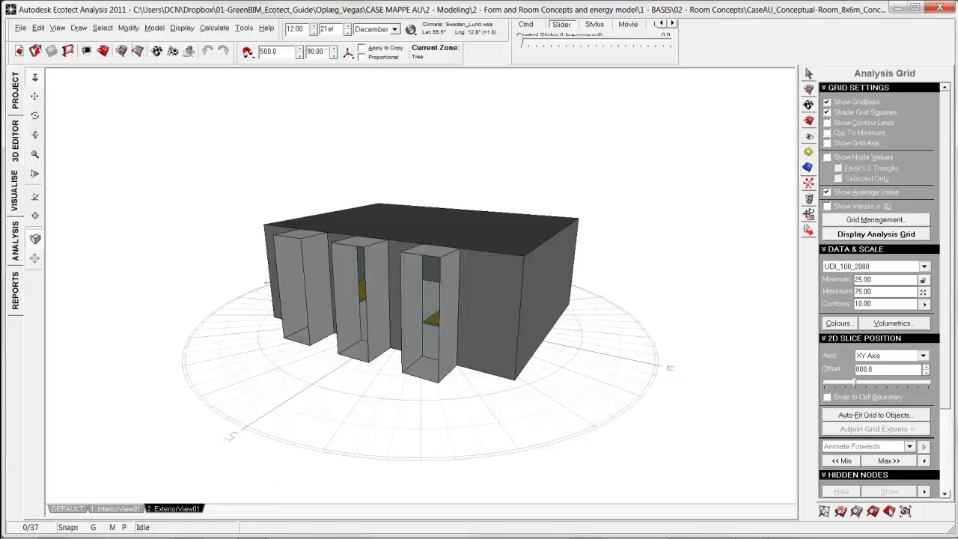
Bring the model window to the front and switch to the plan editing view.
{"action": "mouse_move", "coordinate": [265, 535]}
{"action": "mouse_move", "coordinate": [106, 494]}
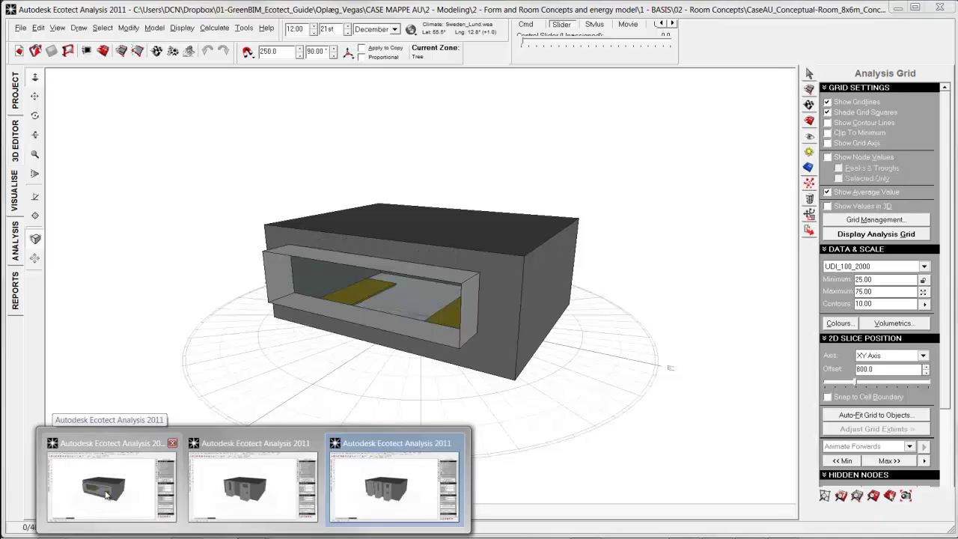
{"action": "mouse_move", "coordinate": [385, 490]}
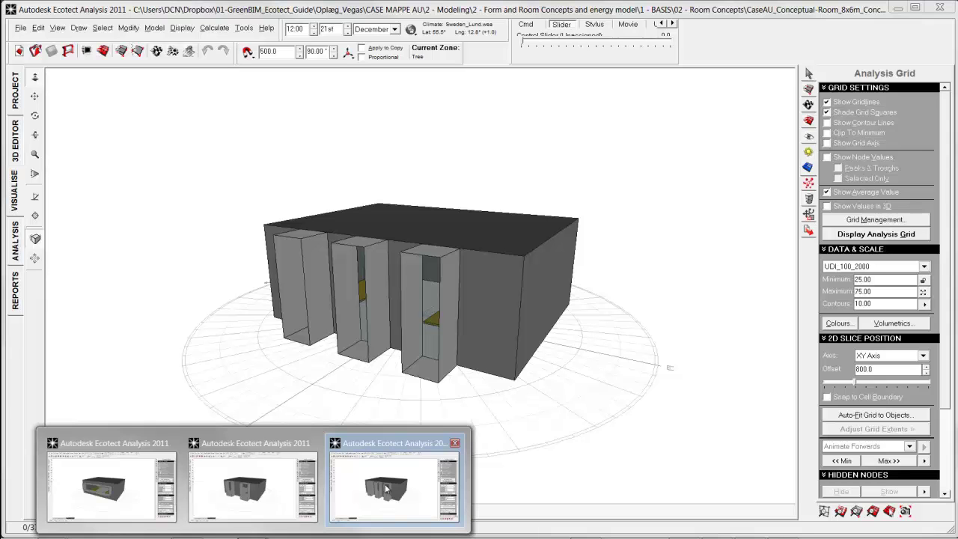
{"action": "left_click", "coordinate": [386, 487]}
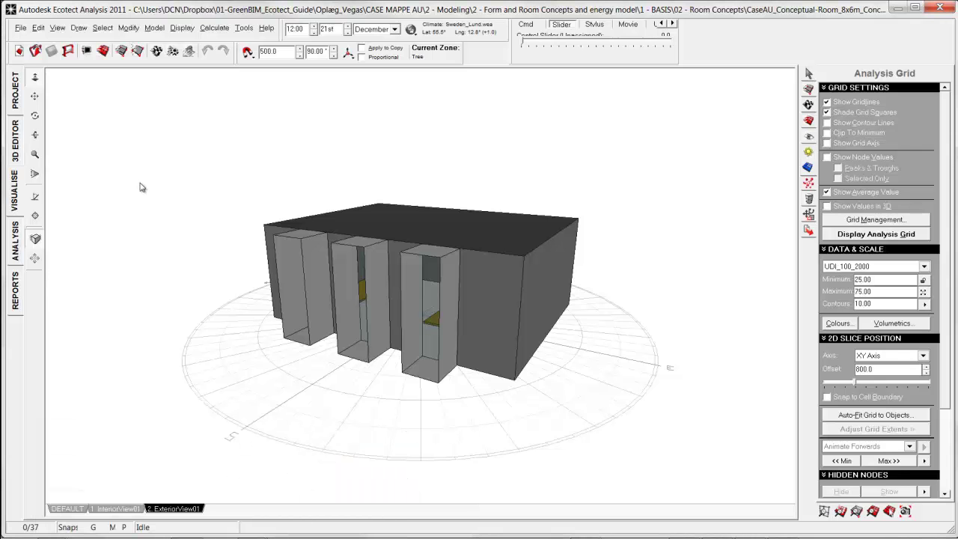
{"action": "left_click", "coordinate": [15, 142]}
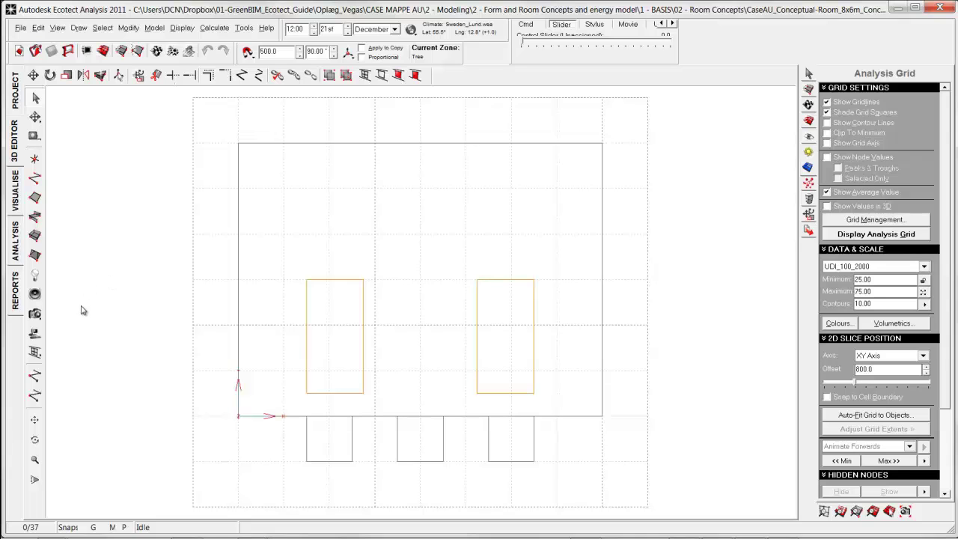
Place a camera near the room's far corner, aimed diagonally toward the room centre.
{"action": "left_click", "coordinate": [35, 314]}
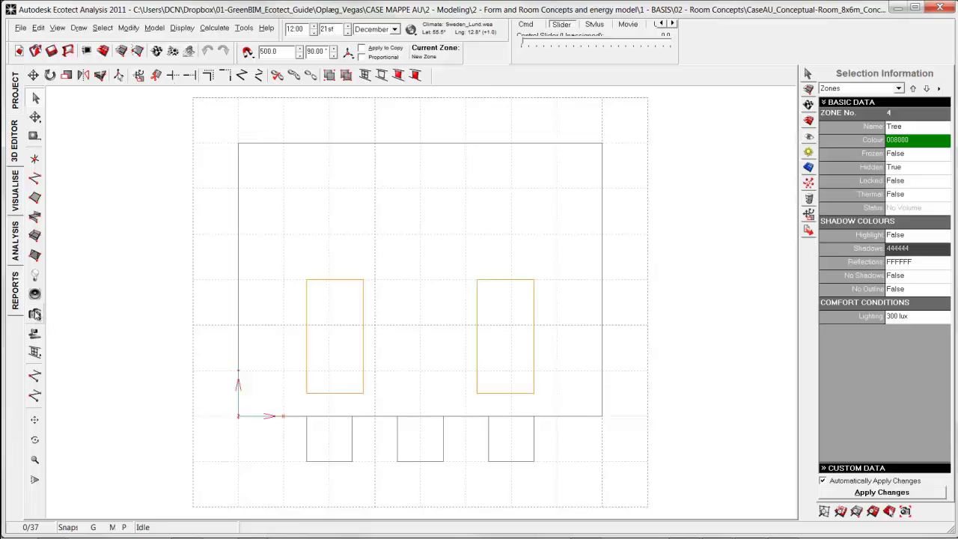
{"action": "left_click", "coordinate": [35, 314]}
{"action": "left_click", "coordinate": [578, 166]}
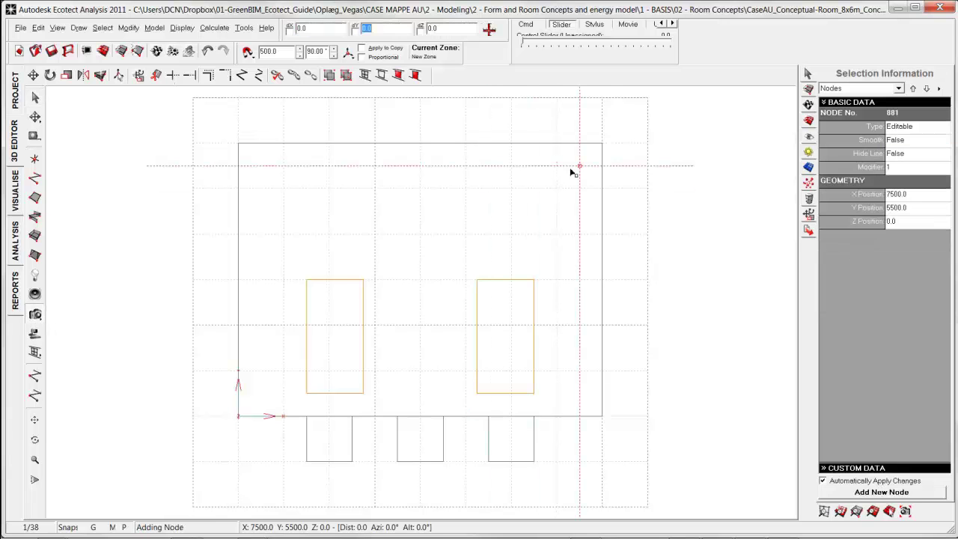
{"action": "left_click", "coordinate": [377, 371]}
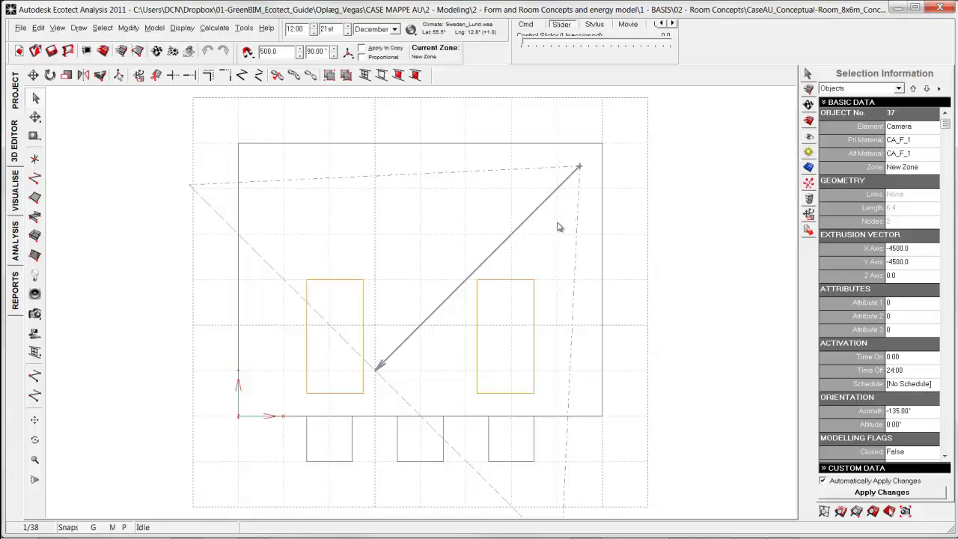
Raise the camera above the floor in front view, then return to the shaded 3D view.
{"action": "key", "text": "F7"}
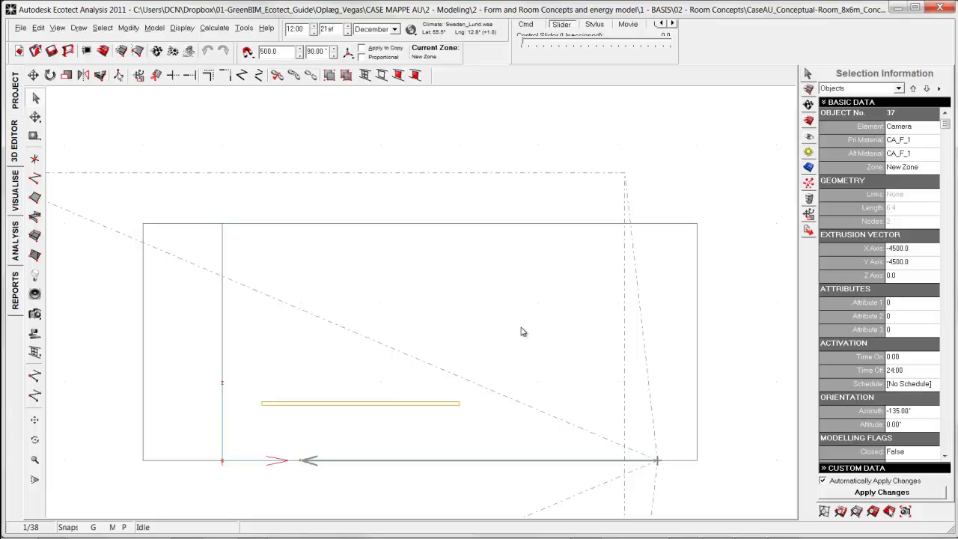
{"action": "key", "text": "Up"}
{"action": "key", "text": "Up"}
{"action": "key", "text": "Up"}
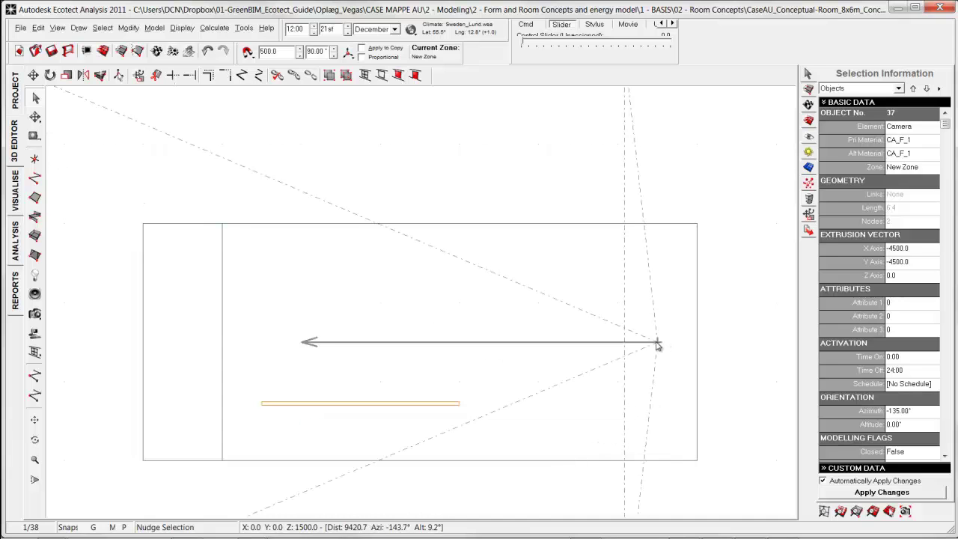
{"action": "left_click", "coordinate": [16, 200]}
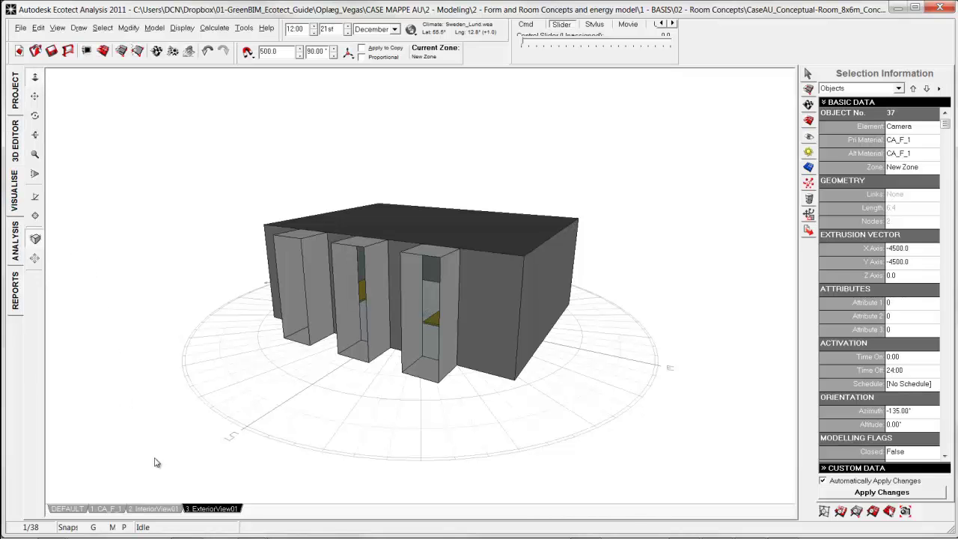
Switch the viewport to the InteriorView01 camera showing both light shelves, then open the Calculate menu.
{"action": "left_click", "coordinate": [165, 510]}
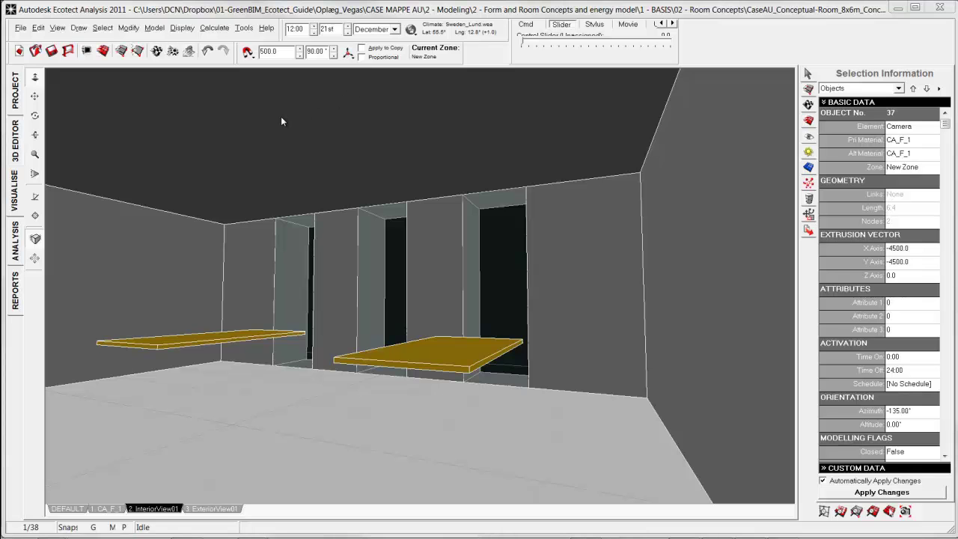
{"action": "left_click", "coordinate": [216, 28]}
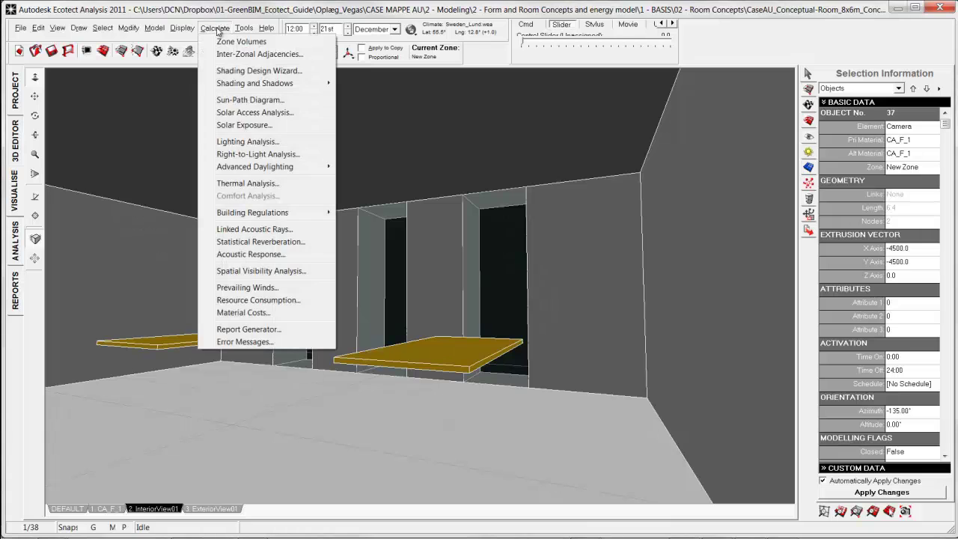
Start a Lighting Analysis exported to RADIANCE as an Illuminance Image (Lux).
{"action": "left_click", "coordinate": [267, 142]}
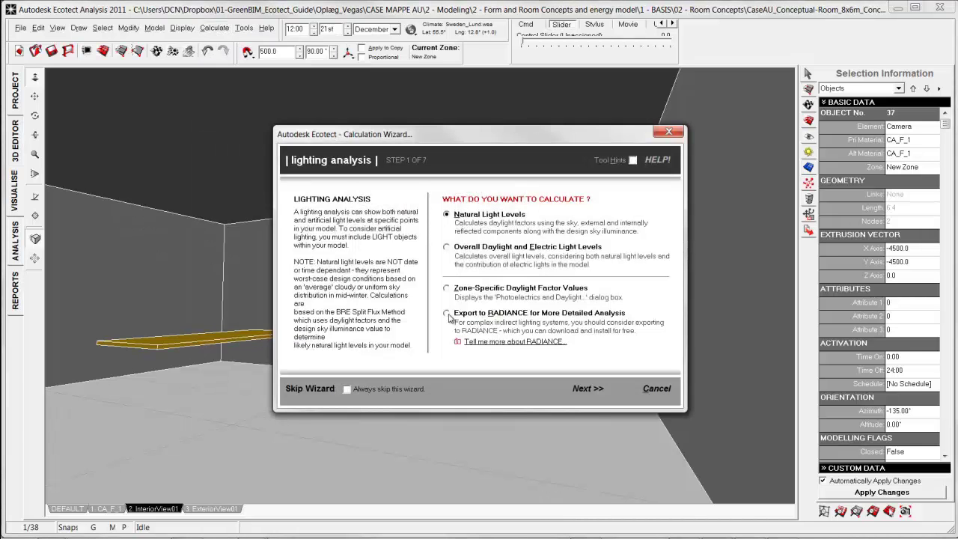
{"action": "left_click", "coordinate": [448, 315]}
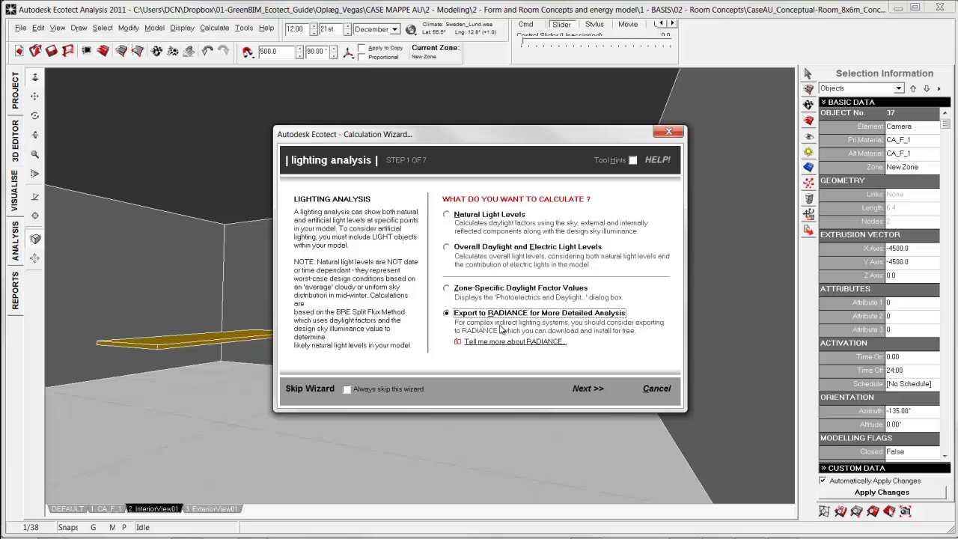
{"action": "left_click", "coordinate": [587, 387]}
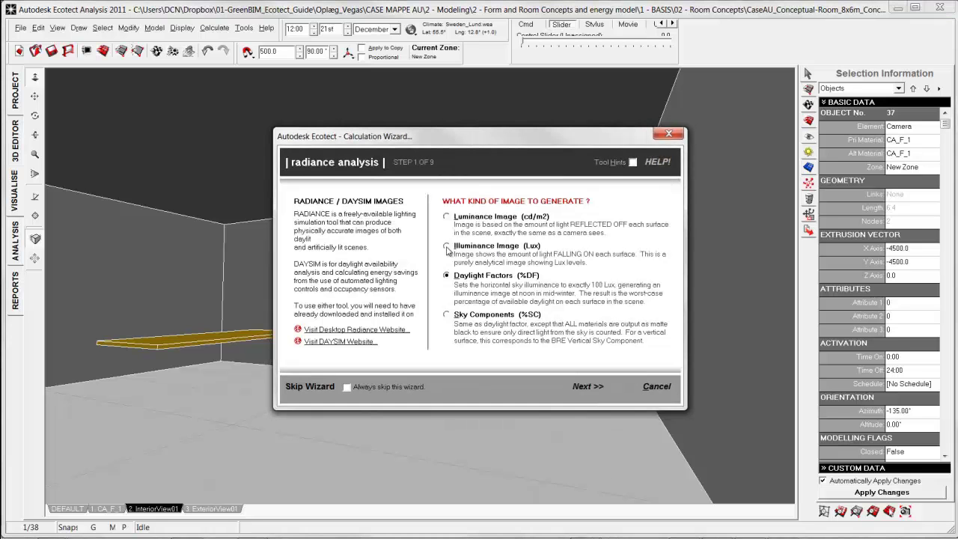
{"action": "left_click", "coordinate": [464, 247]}
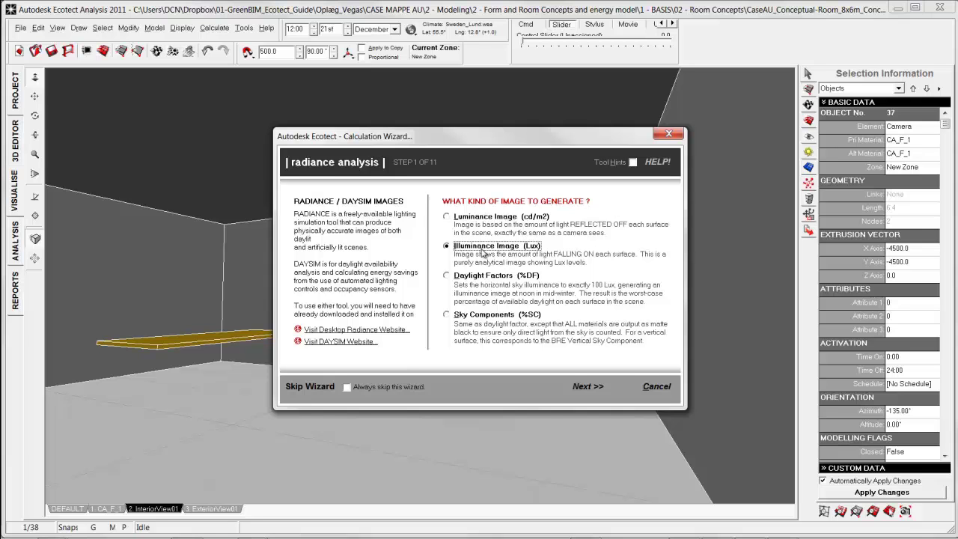
{"action": "key", "text": "Return"}
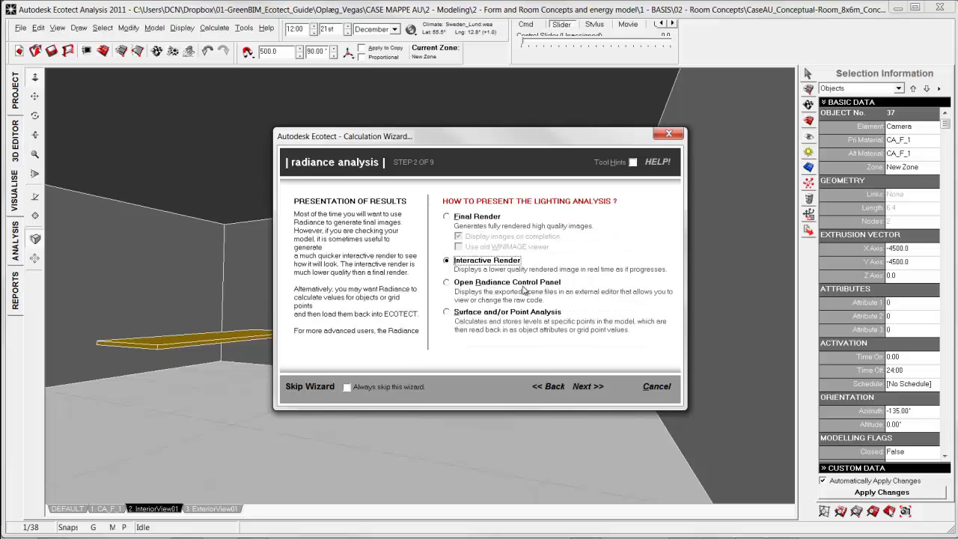
Present results in the Radiance Control Panel using Cloudy Sky (Winter) at 12:00 on 21 December.
{"action": "left_click", "coordinate": [446, 282]}
{"action": "left_click", "coordinate": [587, 386]}
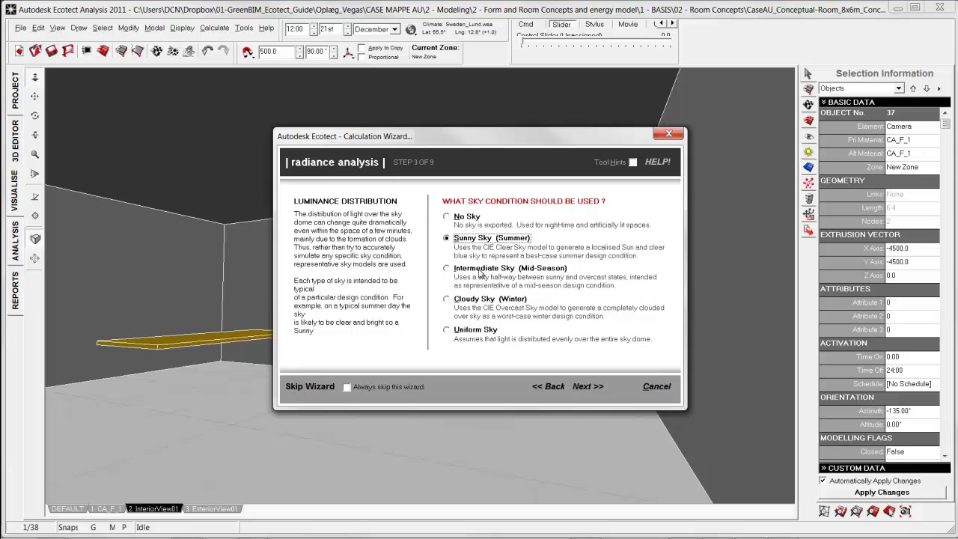
{"action": "left_click", "coordinate": [452, 273]}
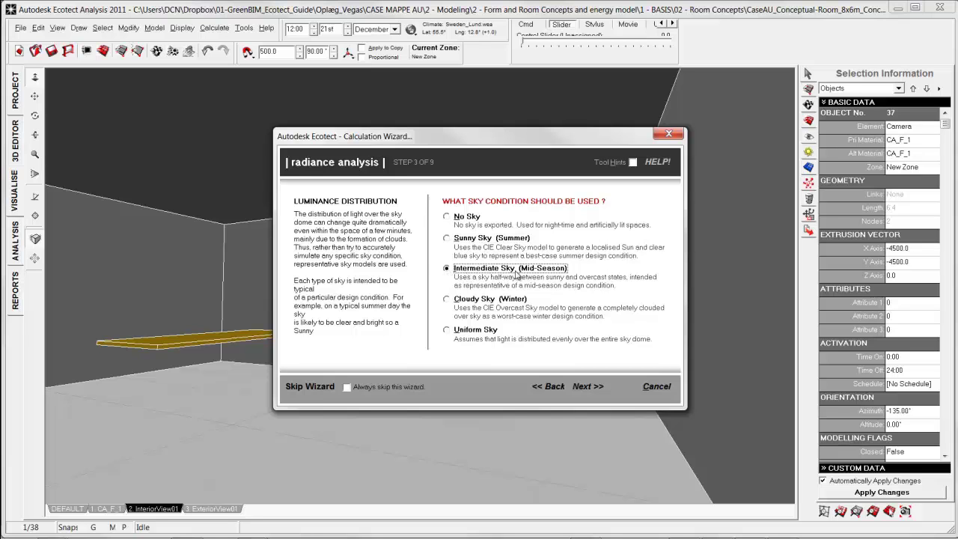
{"action": "left_click", "coordinate": [451, 303]}
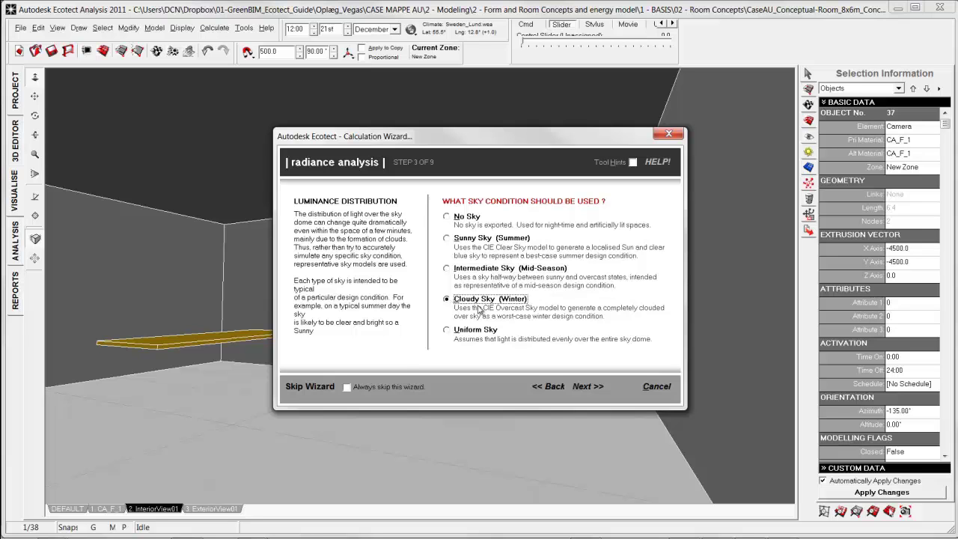
{"action": "left_click", "coordinate": [586, 386]}
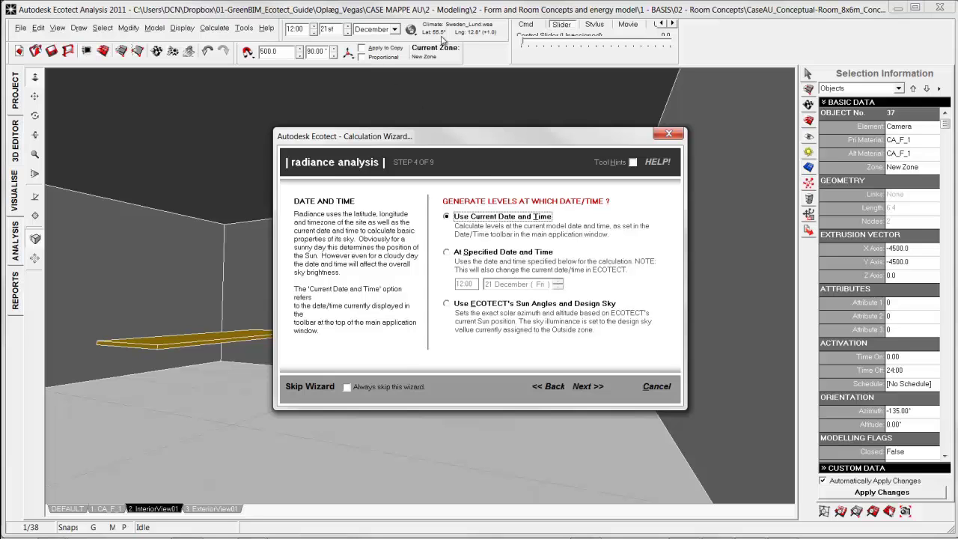
{"action": "left_click", "coordinate": [446, 253]}
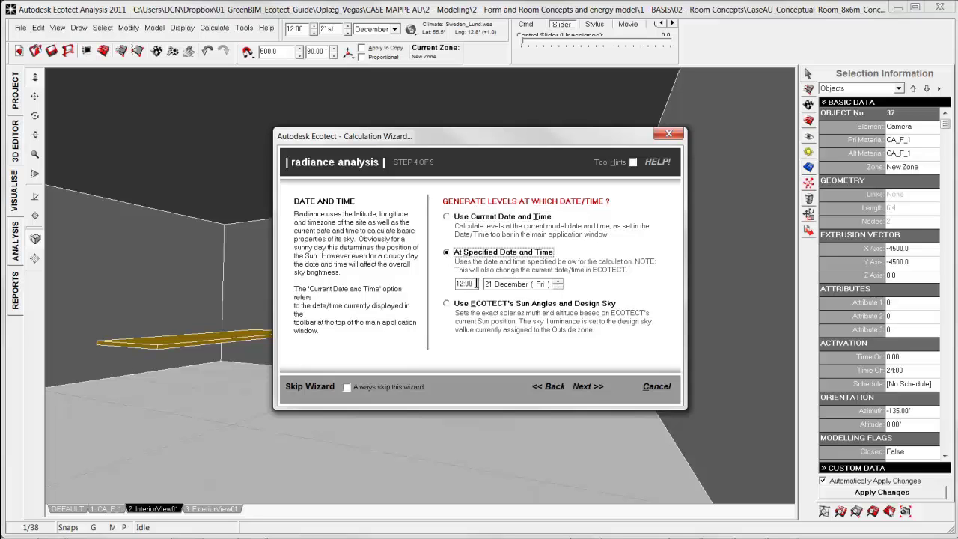
{"action": "left_click", "coordinate": [587, 386]}
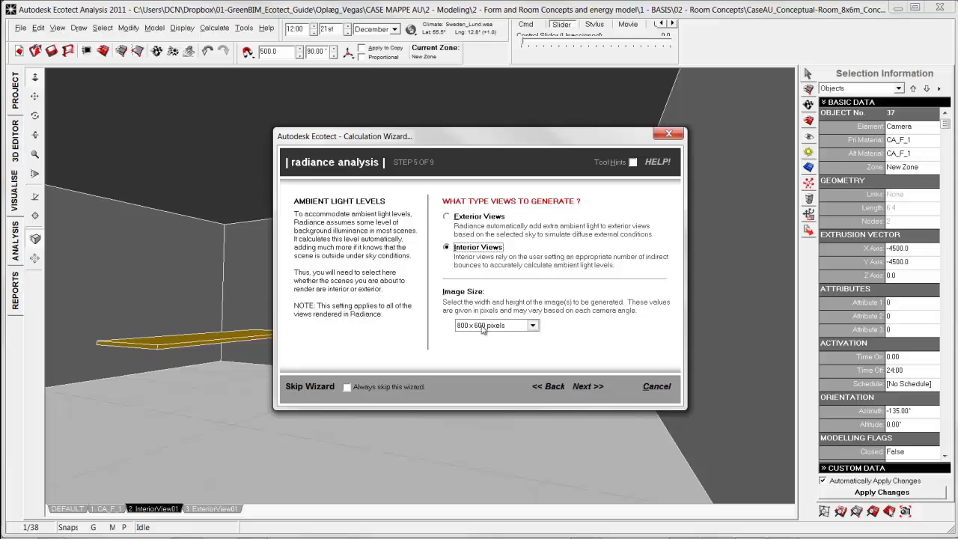
Render only the InteriorView01 camera view, with lighting variability set to MEDIUM.
{"action": "left_click", "coordinate": [586, 386]}
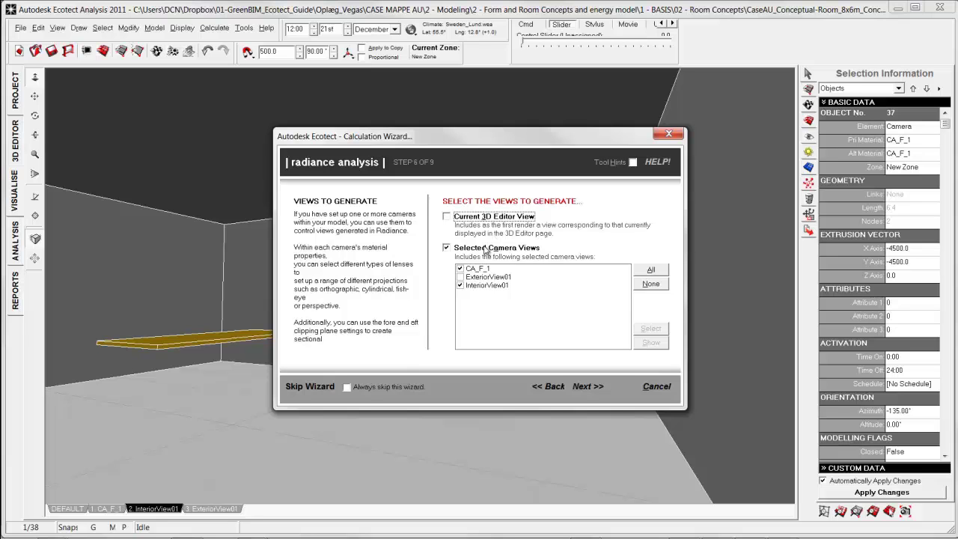
{"action": "left_click", "coordinate": [459, 268]}
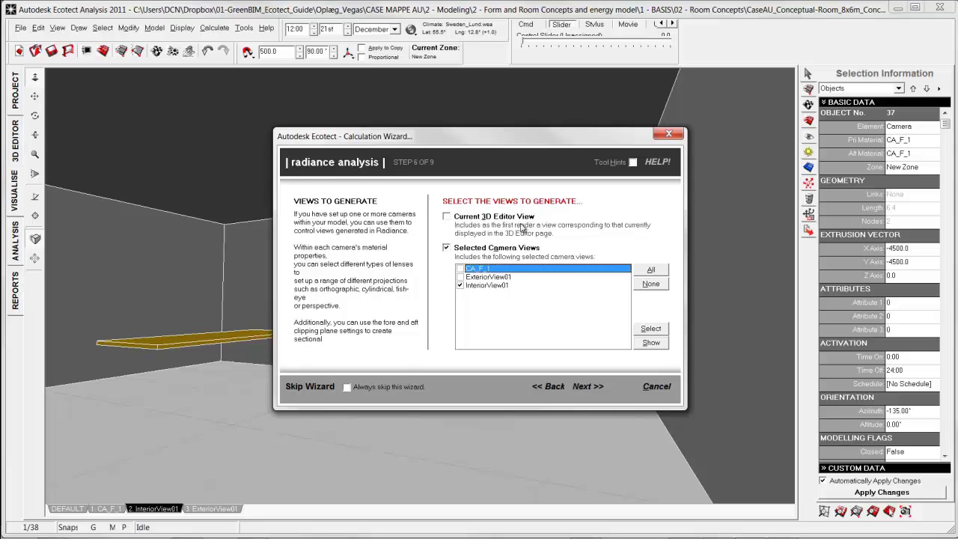
{"action": "left_click", "coordinate": [480, 287]}
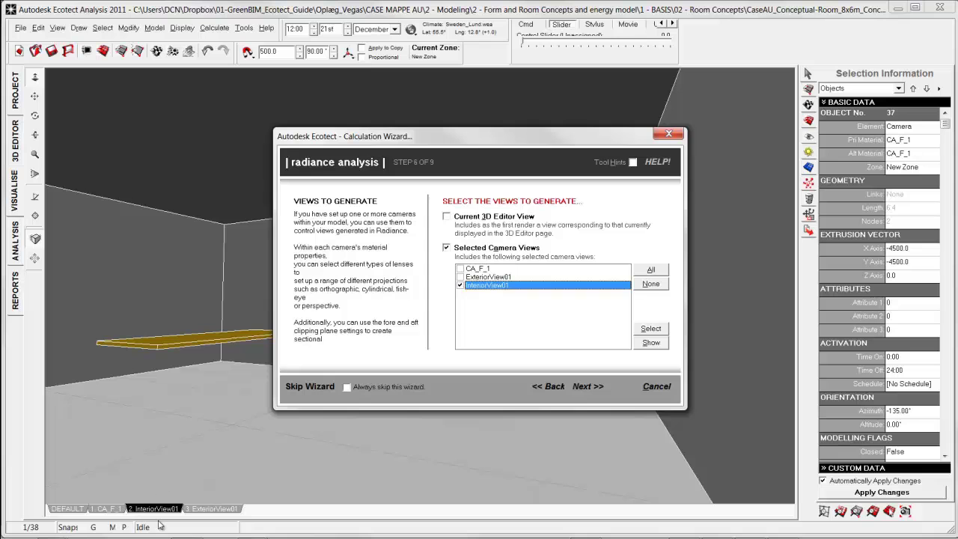
{"action": "left_click", "coordinate": [587, 386]}
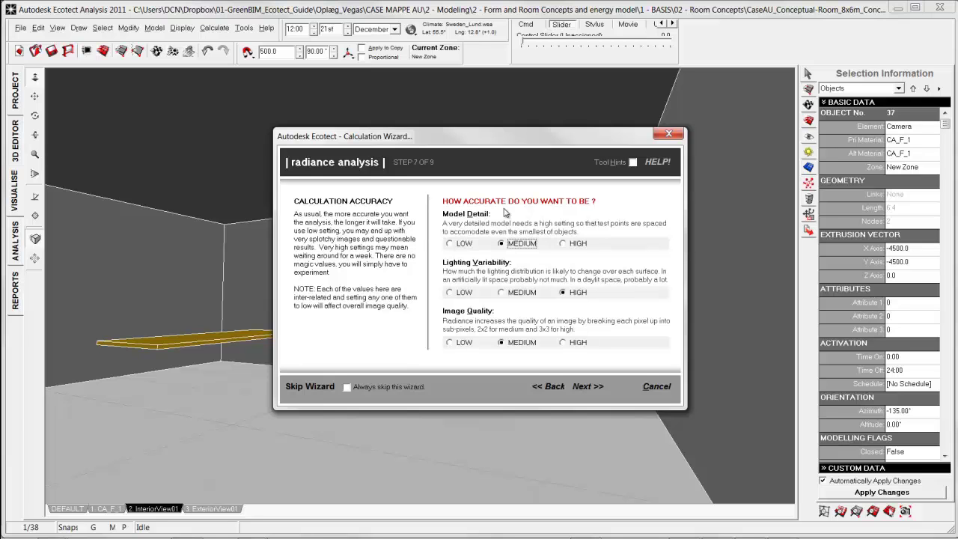
{"action": "left_click", "coordinate": [522, 292]}
{"action": "key", "text": "Return"}
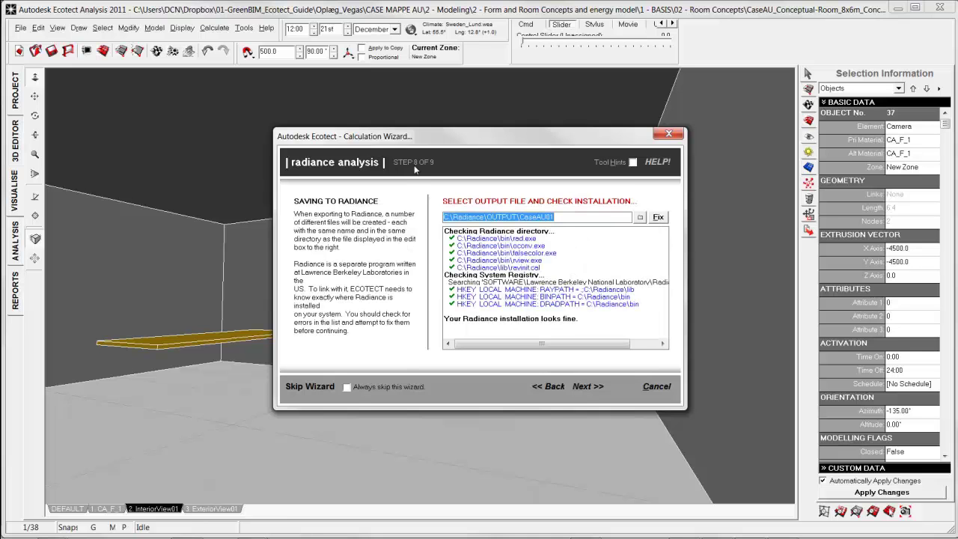
Remove the space from the output path so it reads C:\Radiance\OUTPUT\CaseAU01.
{"action": "left_click", "coordinate": [514, 214]}
{"action": "left_click", "coordinate": [564, 216]}
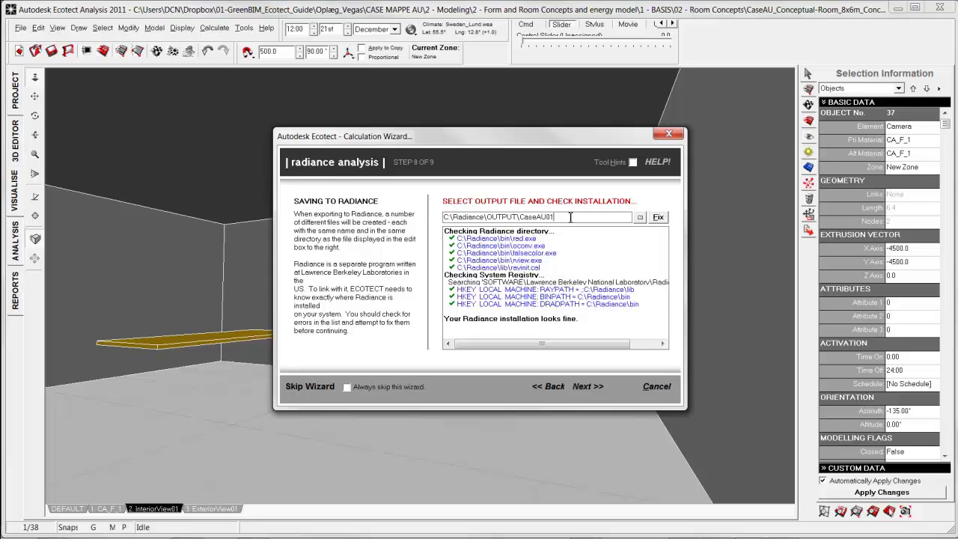
{"action": "left_click_drag", "start_coordinate": [553, 216], "coordinate": [446, 216]}
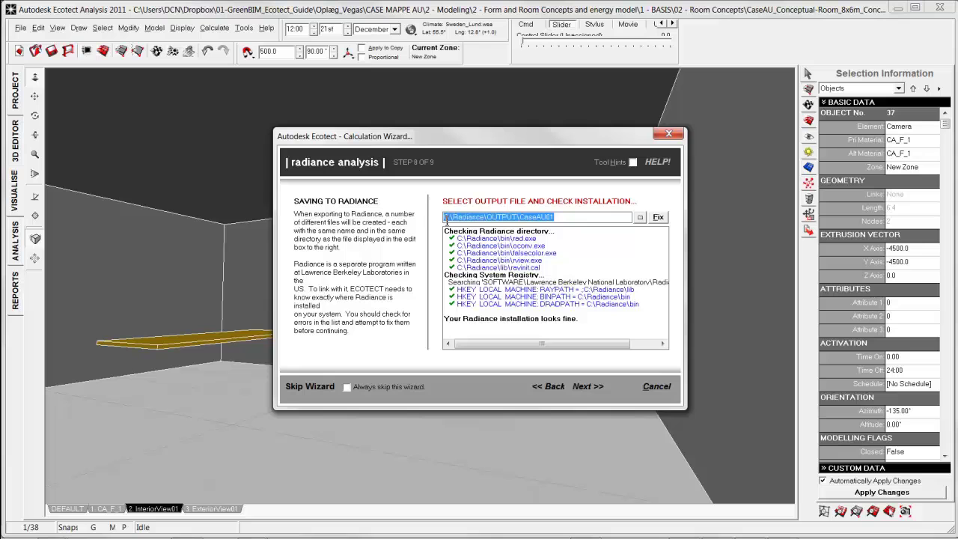
{"action": "left_click_drag", "start_coordinate": [520, 216], "coordinate": [538, 216]}
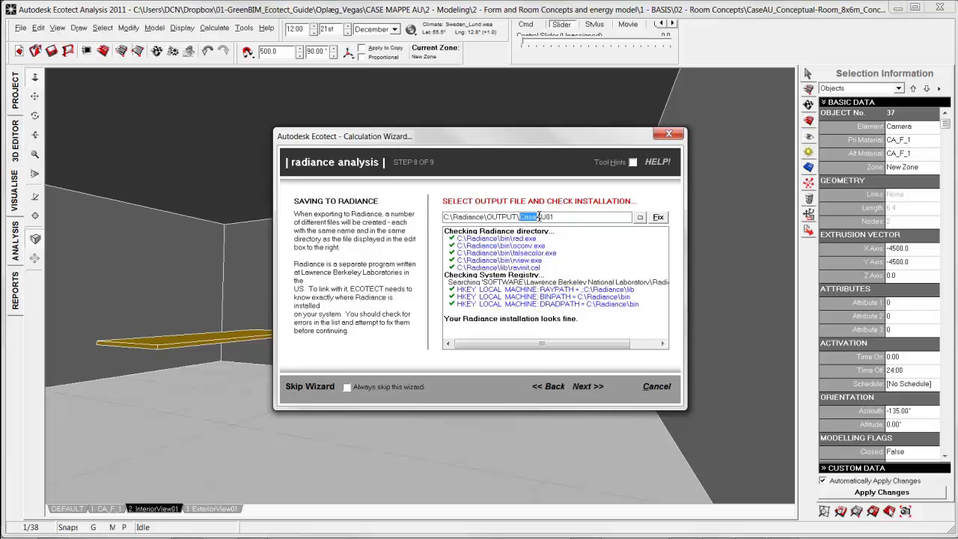
{"action": "left_click", "coordinate": [537, 216]}
{"action": "key", "text": "BackSpace"}
Accept the summary with Run in RadianceCP and export CaseAU01.rif to the Radiance Control Panel.
{"action": "left_click", "coordinate": [588, 386]}
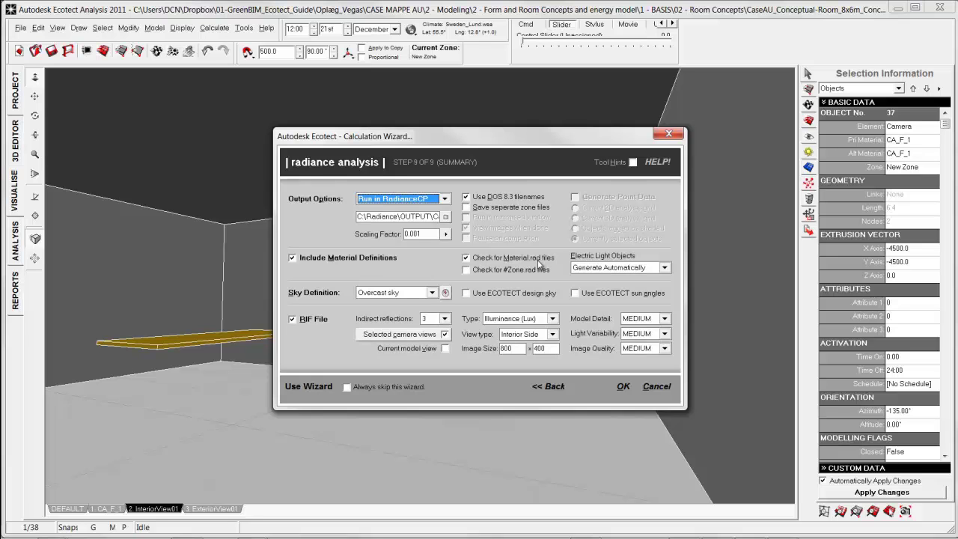
{"action": "left_click", "coordinate": [623, 387]}
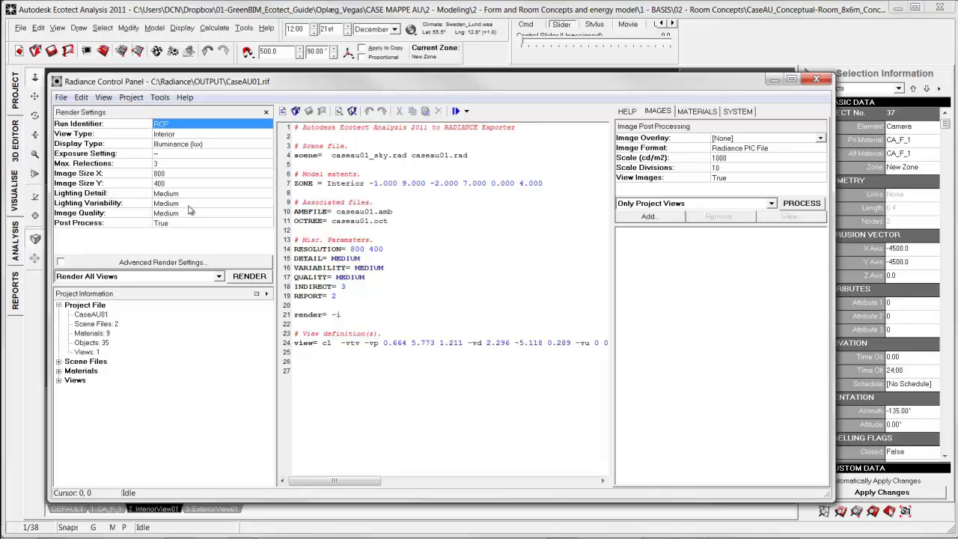
Inspect the CA_F_1 and another material's .rad definitions, then render the interior view to RCP_c1.pic.
{"action": "left_click", "coordinate": [58, 370]}
{"action": "left_click", "coordinate": [86, 380]}
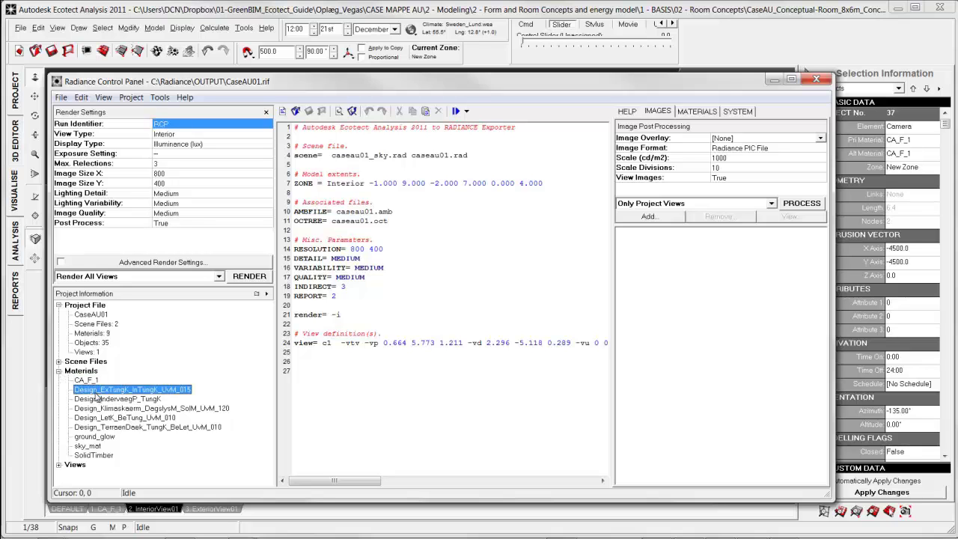
{"action": "double_click", "coordinate": [89, 382]}
{"action": "double_click", "coordinate": [105, 389]}
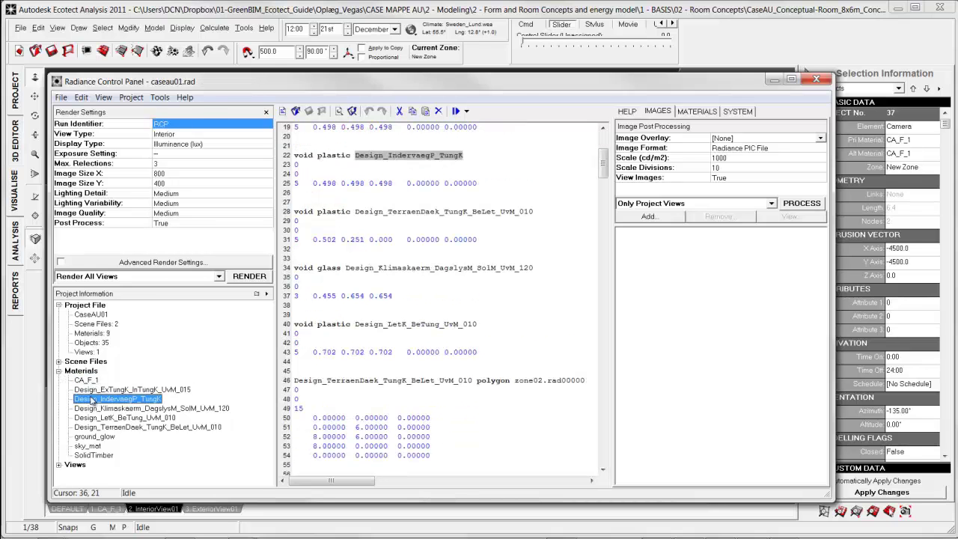
{"action": "left_click", "coordinate": [252, 279]}
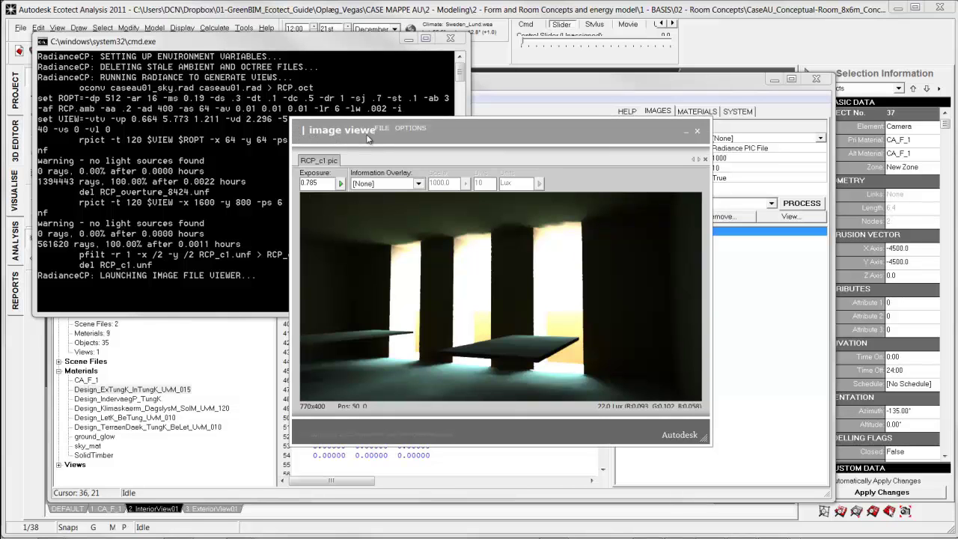
Apply a Contour Lines overlay to the render, creating RCP_c1_cl.pic.
{"action": "left_click", "coordinate": [419, 185]}
{"action": "left_click", "coordinate": [407, 203]}
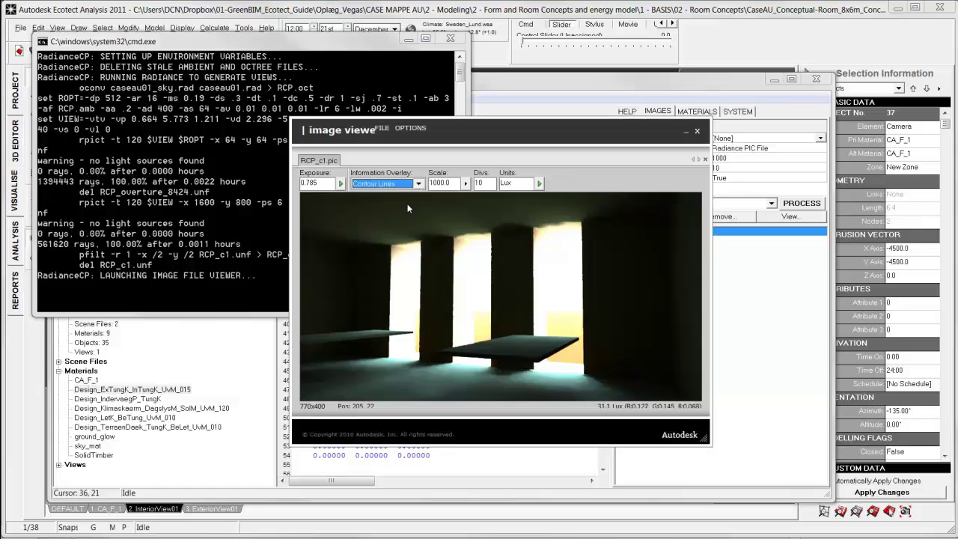
{"action": "left_click", "coordinate": [539, 184]}
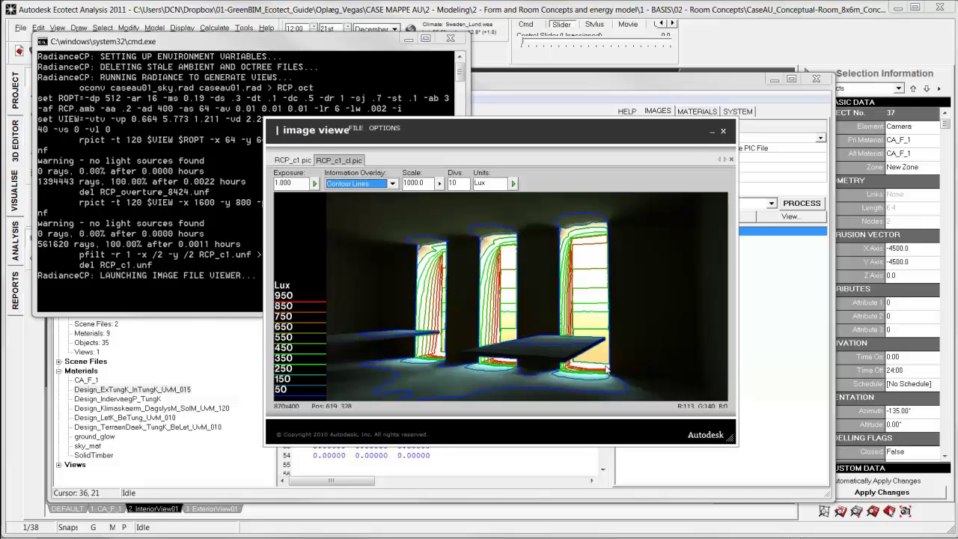
{"action": "scroll", "coordinate": [342, 187], "scroll_direction": "down", "scroll_amount": 1}
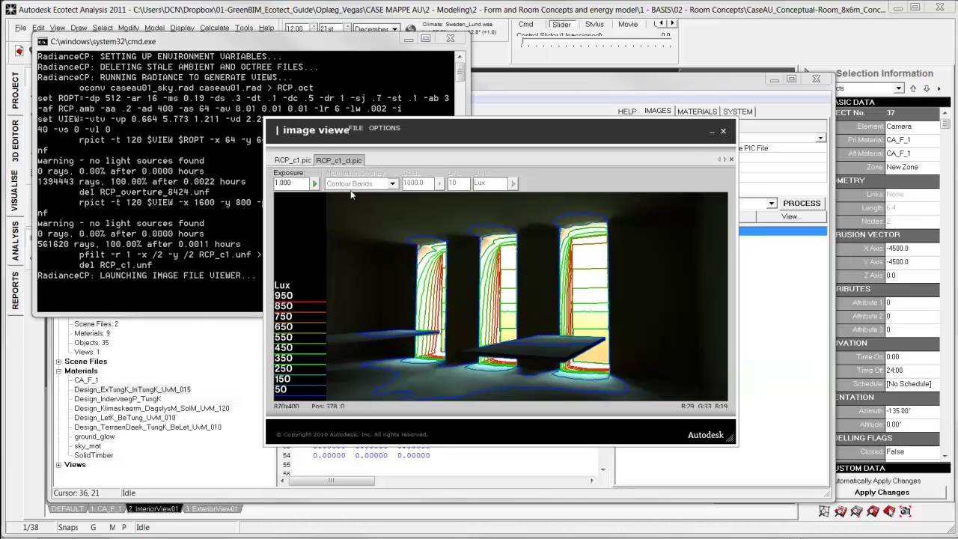
Apply a Contour Bands overlay to the plain render, creating RCP_c1_cb.pic with 50–950 lux bands.
{"action": "left_click", "coordinate": [292, 163]}
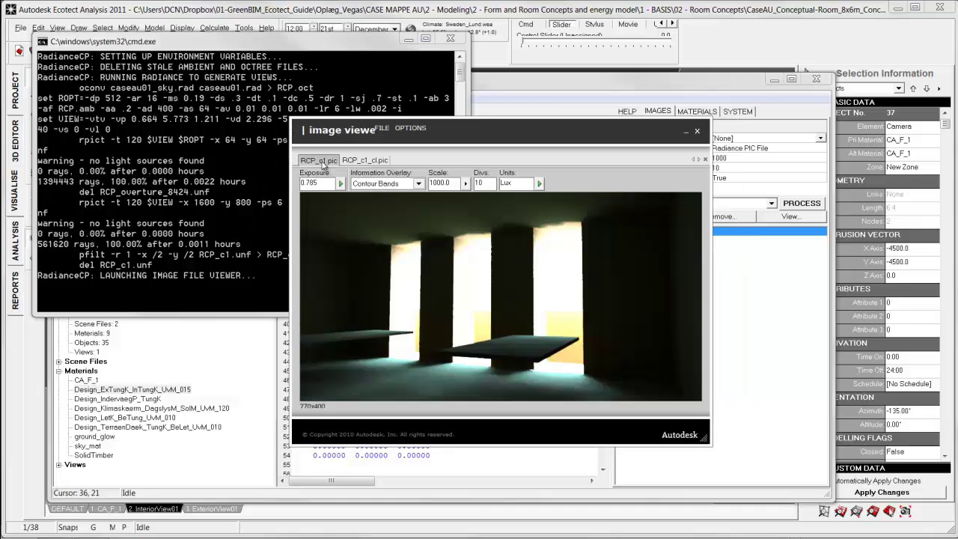
{"action": "left_click", "coordinate": [419, 185]}
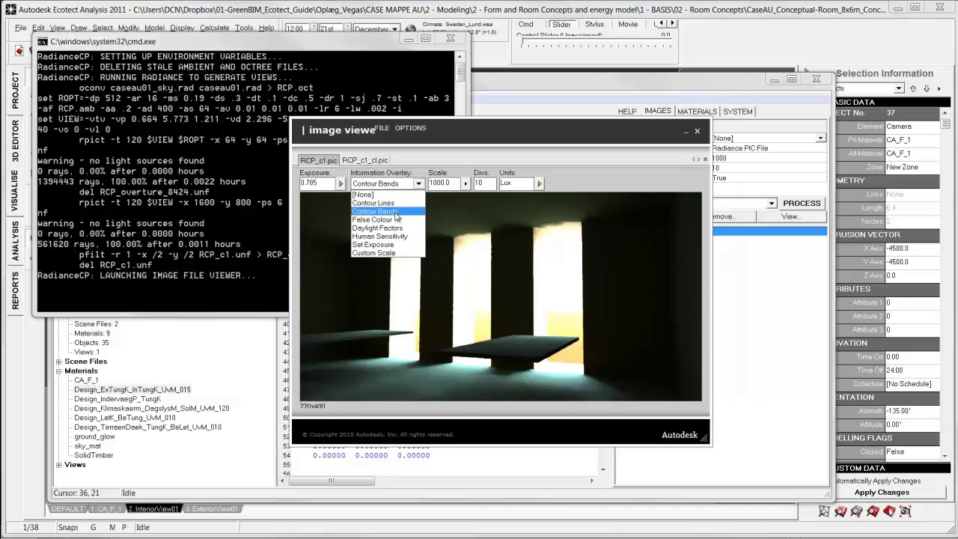
{"action": "left_click", "coordinate": [404, 195]}
{"action": "left_click", "coordinate": [539, 182]}
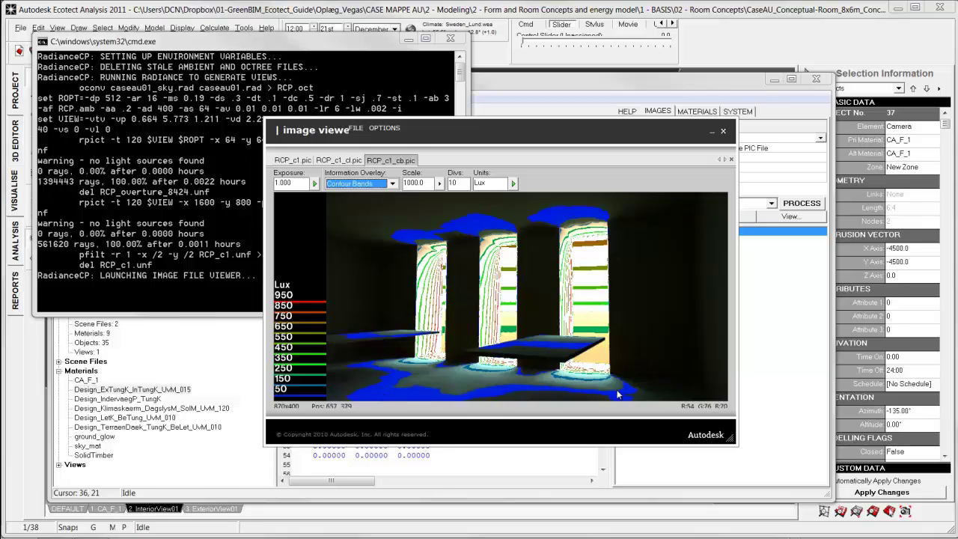
Create a False Colour overlay (RCP_c1_fc.pic, 10–190 lux) and choose the Human Sensitivity overlay for RCP_c1.pic.
{"action": "left_click", "coordinate": [292, 160]}
{"action": "left_click", "coordinate": [417, 182]}
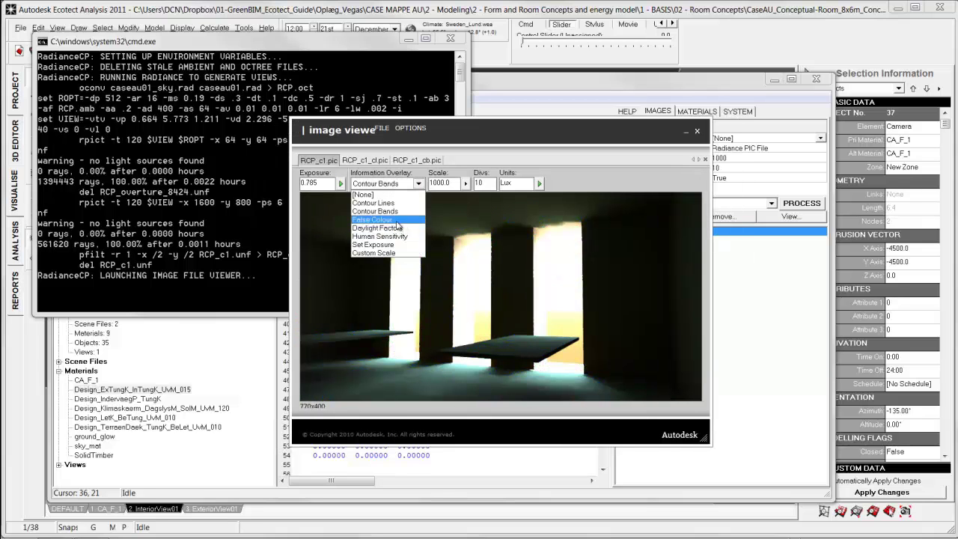
{"action": "left_click", "coordinate": [397, 221]}
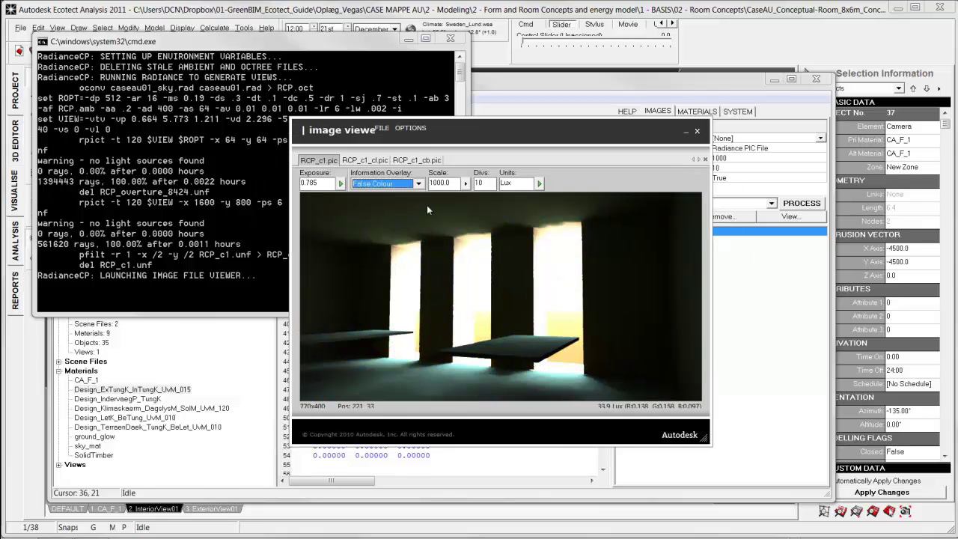
{"action": "left_click", "coordinate": [540, 184]}
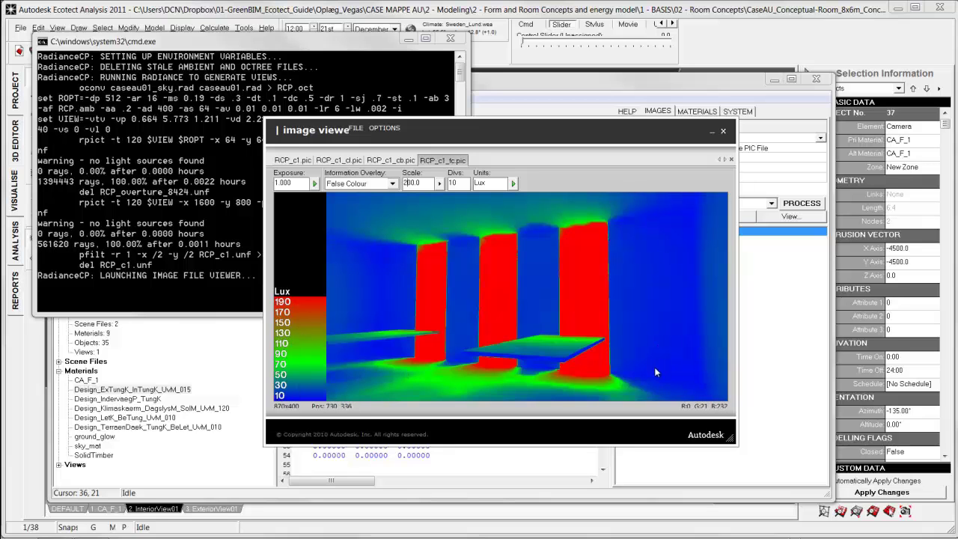
{"action": "left_click", "coordinate": [359, 183]}
{"action": "left_click", "coordinate": [372, 238]}
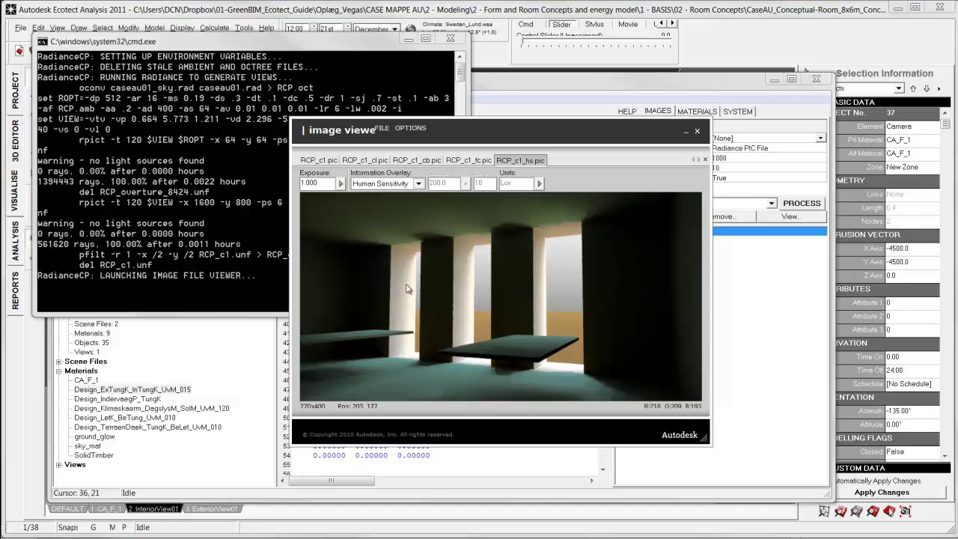
Create a Daylight Factors overlay based on a 600 lux sky and set its scale to 10.
{"action": "left_click", "coordinate": [415, 183]}
{"action": "left_click", "coordinate": [411, 228]}
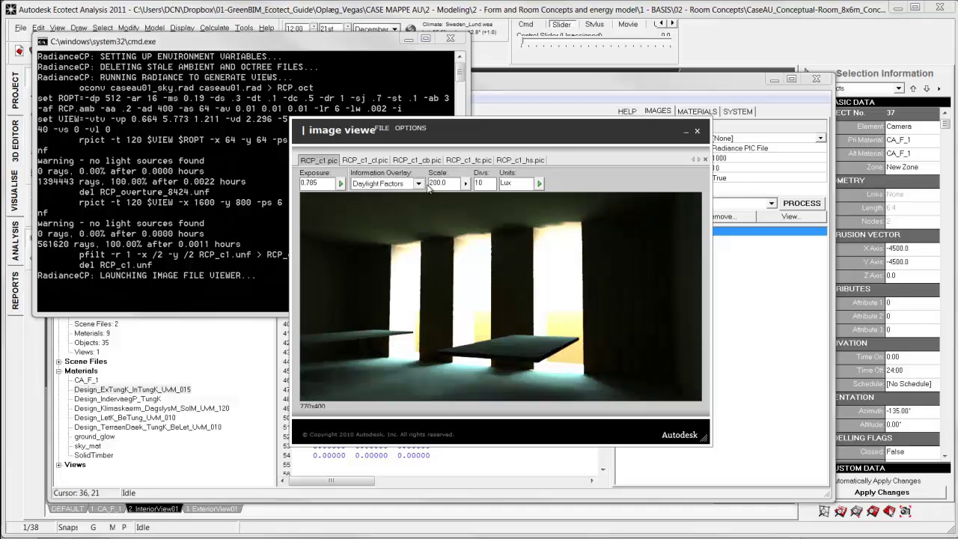
{"action": "left_click", "coordinate": [540, 184]}
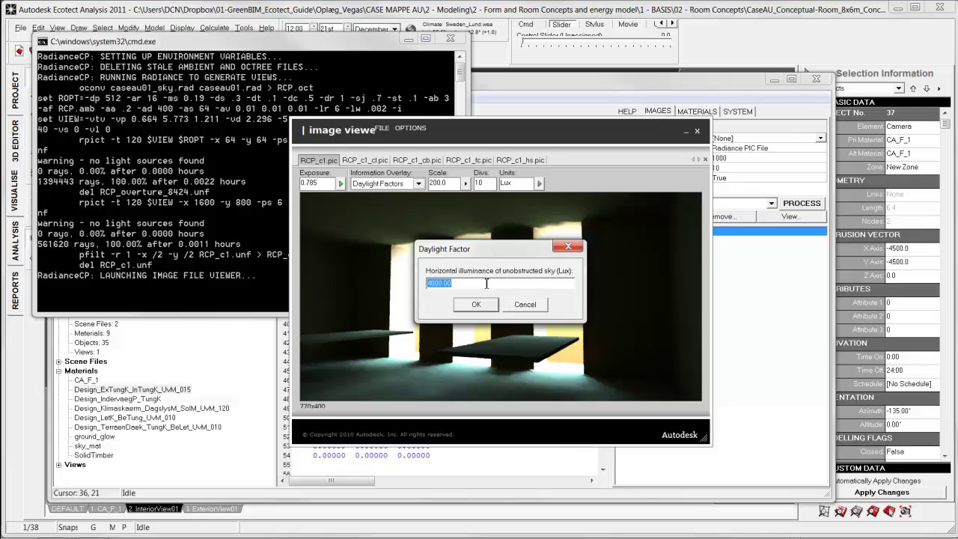
{"action": "type", "text": "6"}
{"action": "type", "text": "000"}
{"action": "left_click", "coordinate": [487, 307]}
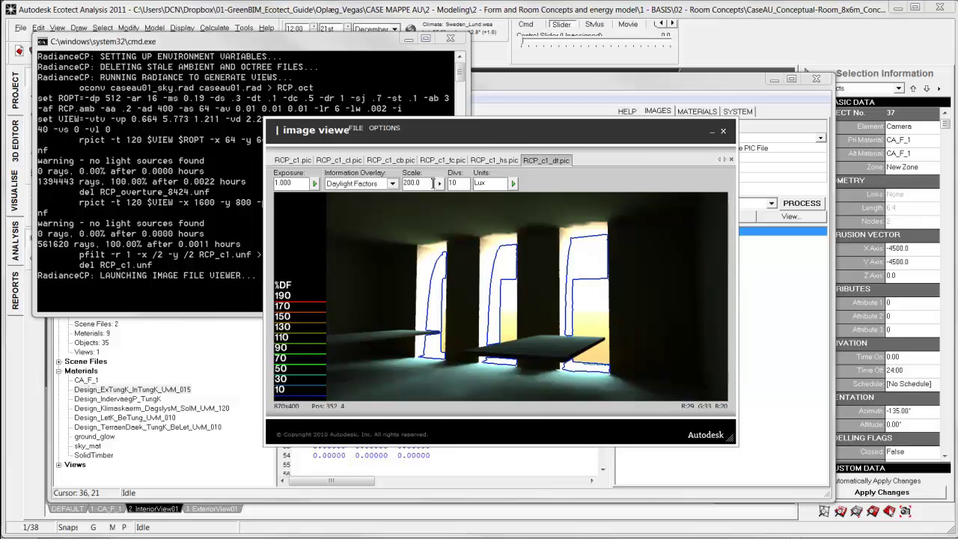
{"action": "double_click", "coordinate": [430, 182]}
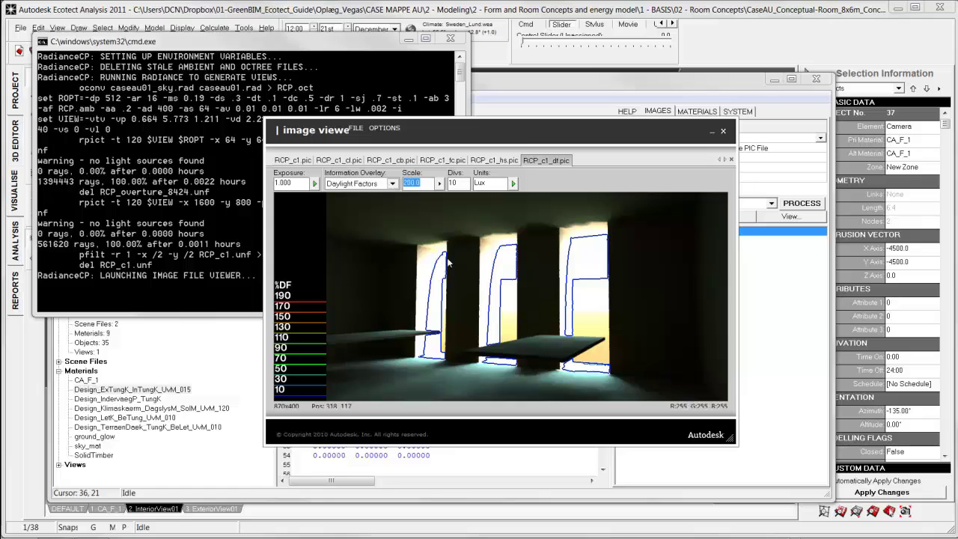
{"action": "type", "text": "10"}
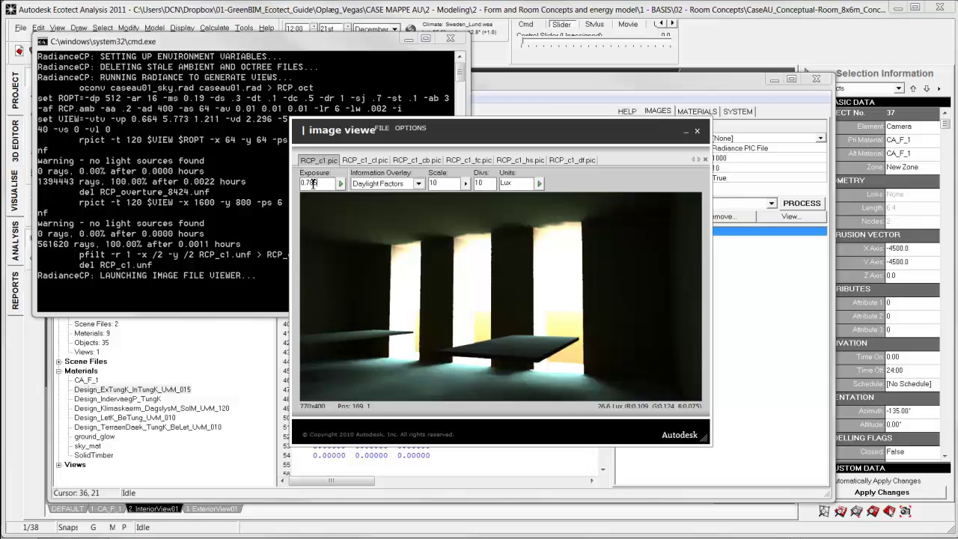
Set the render's image exposure to 1.000.
{"action": "double_click", "coordinate": [313, 184]}
{"action": "type", "text": "0.8"}
{"action": "key", "text": "Return"}
{"action": "type", "text": "1"}
{"action": "left_click", "coordinate": [342, 184]}
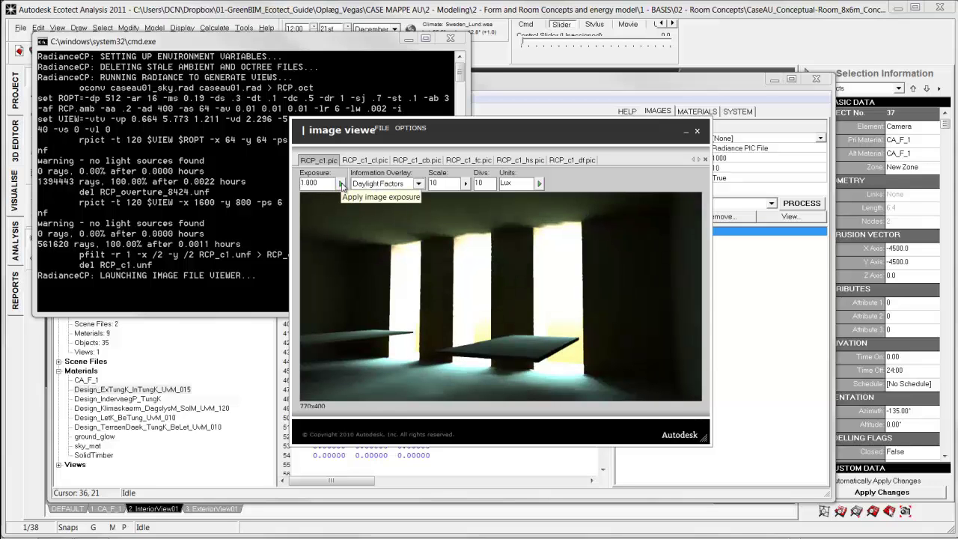
Place six spot lux readings along the light shelves, from the left shelf to the right end.
{"action": "left_click", "coordinate": [325, 337]}
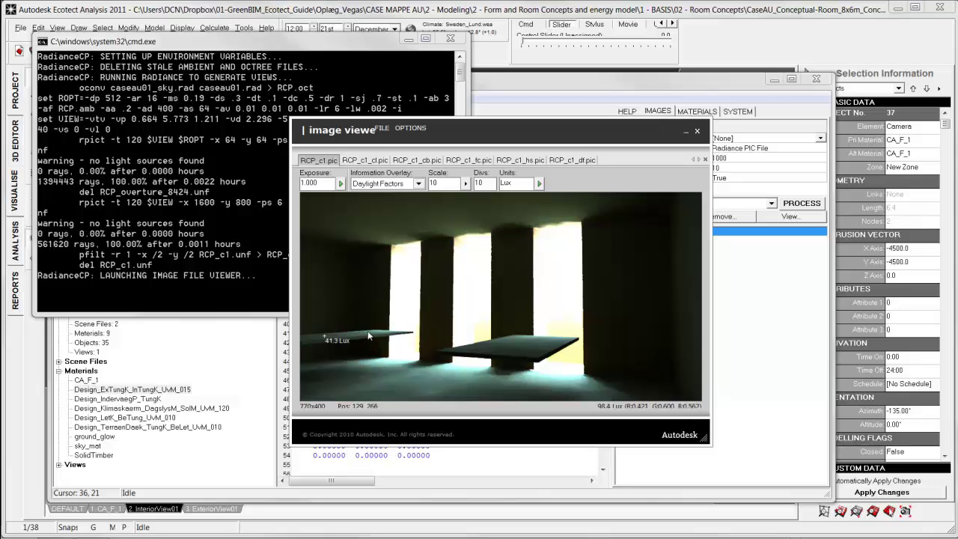
{"action": "left_click", "coordinate": [475, 350]}
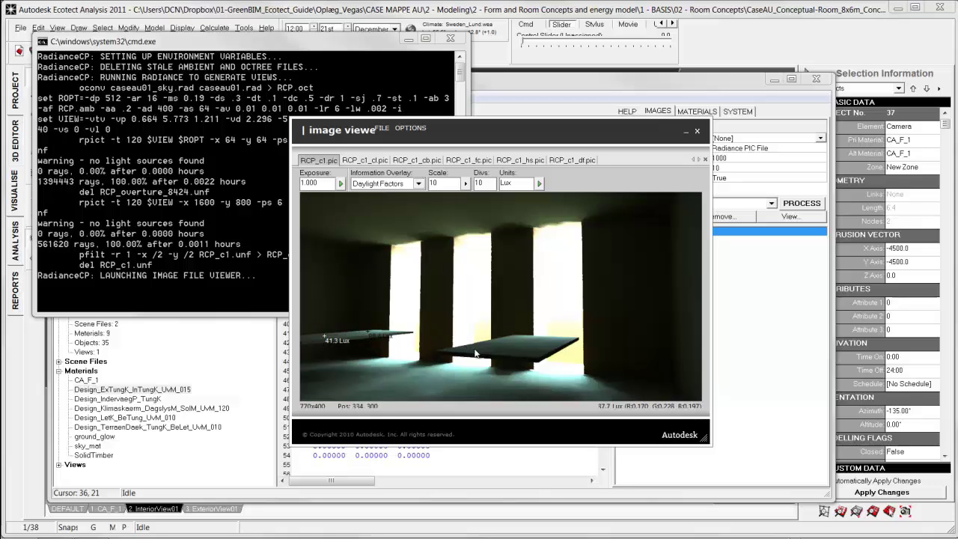
{"action": "left_click", "coordinate": [523, 352]}
{"action": "left_click", "coordinate": [516, 337]}
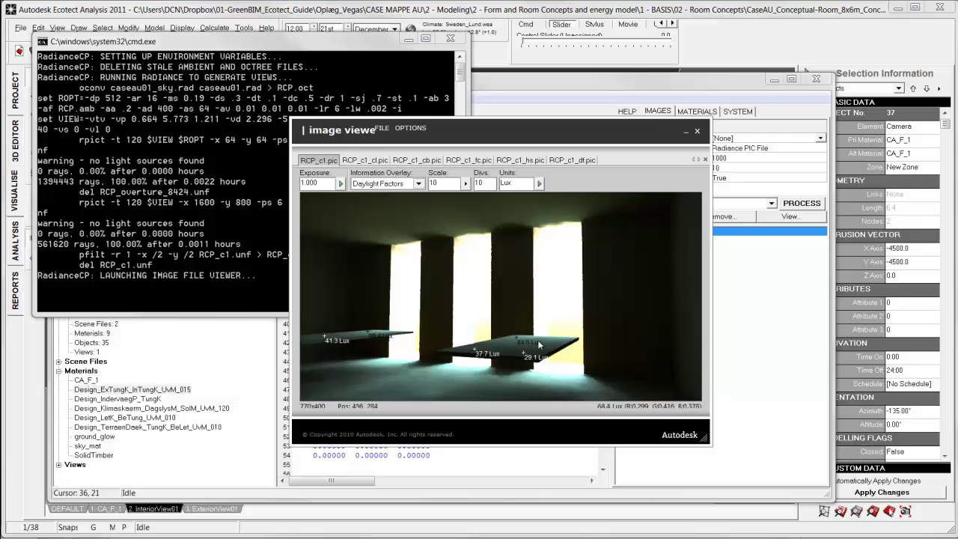
{"action": "left_click", "coordinate": [558, 343]}
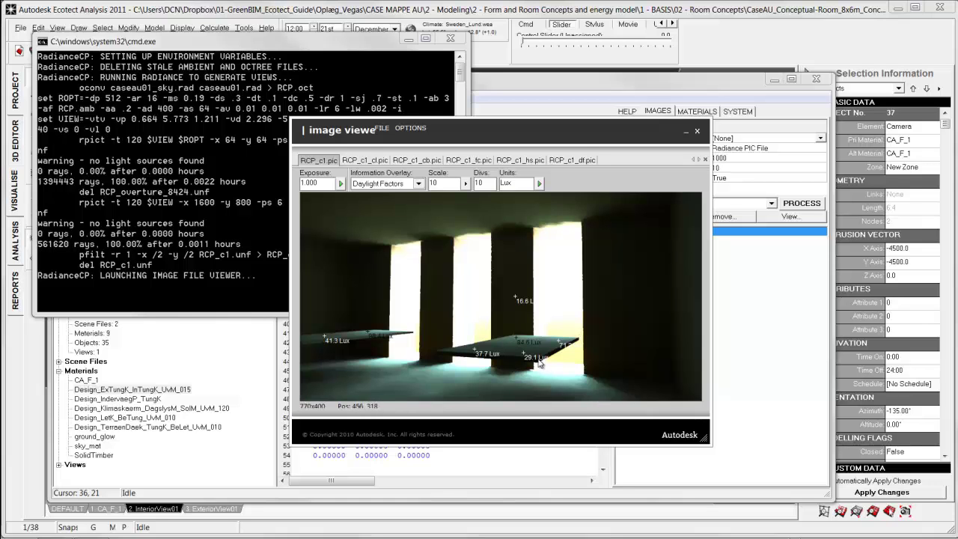
{"action": "left_click", "coordinate": [499, 345]}
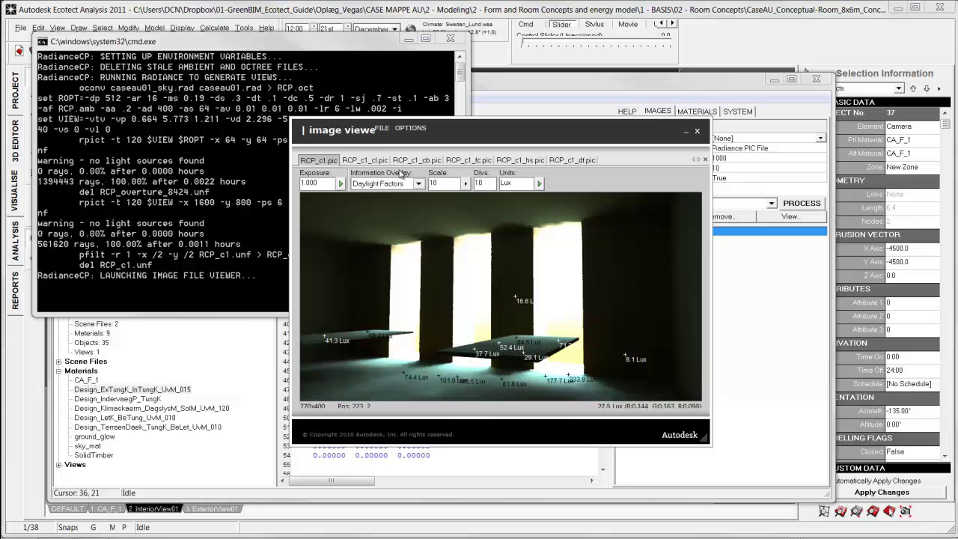
Open the image viewer's FILE menu to copy the lux-annotated render.
{"action": "left_click", "coordinate": [383, 129]}
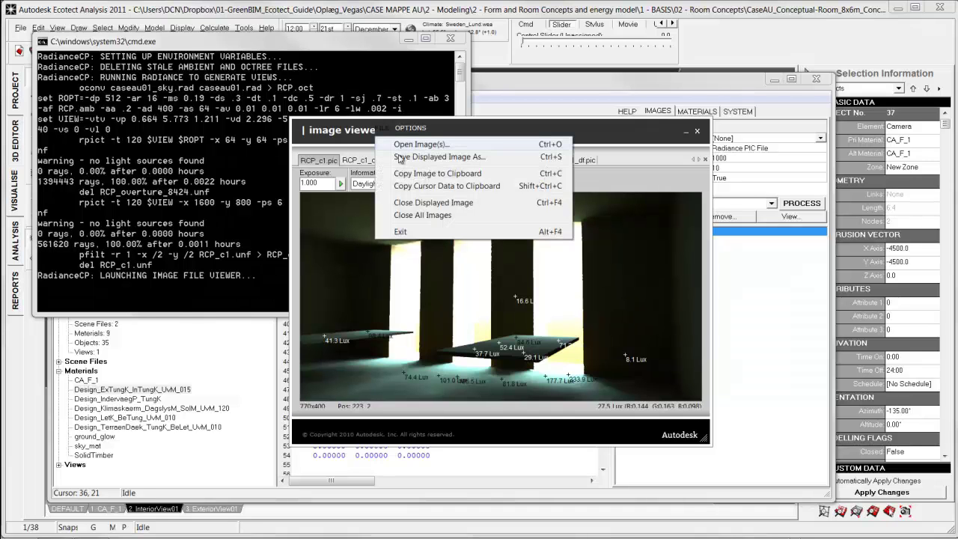